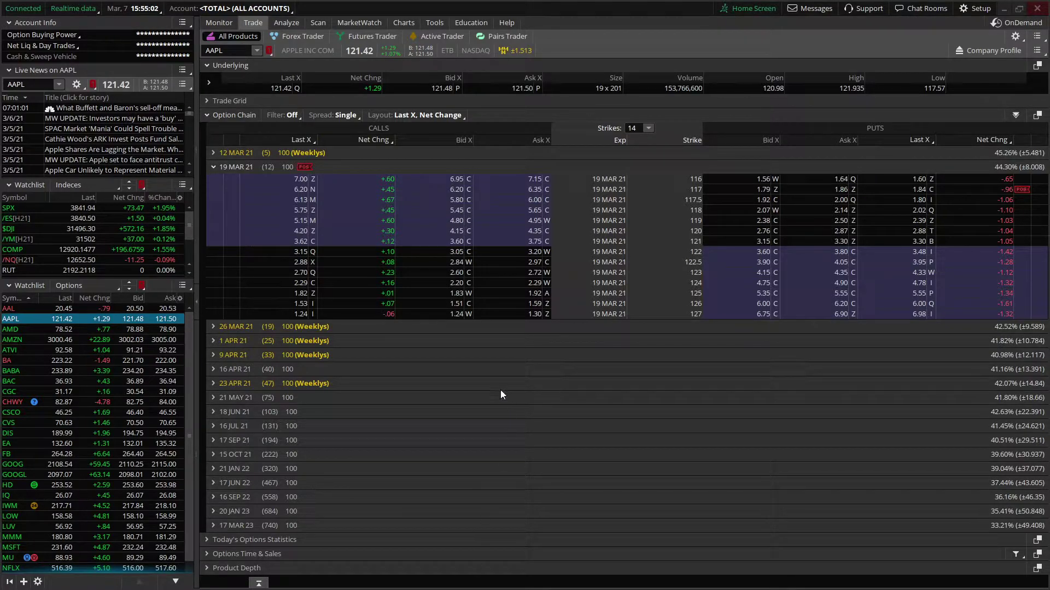
Chart the AAPL position's P/L curves for 3/7/21 and 3/20/21 in Analyze > Risk Profile
click(282, 18)
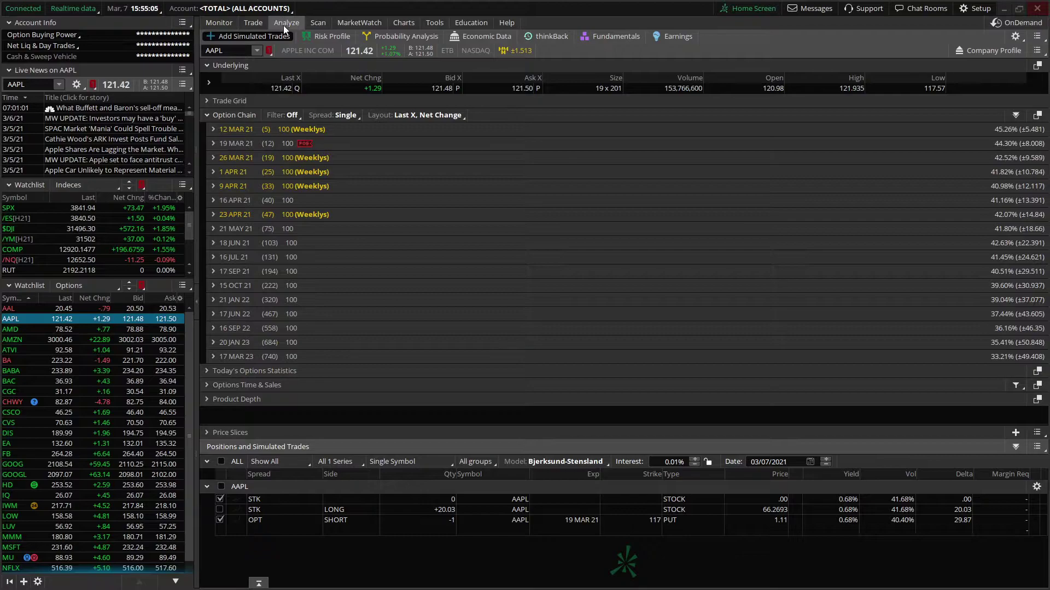
click(317, 39)
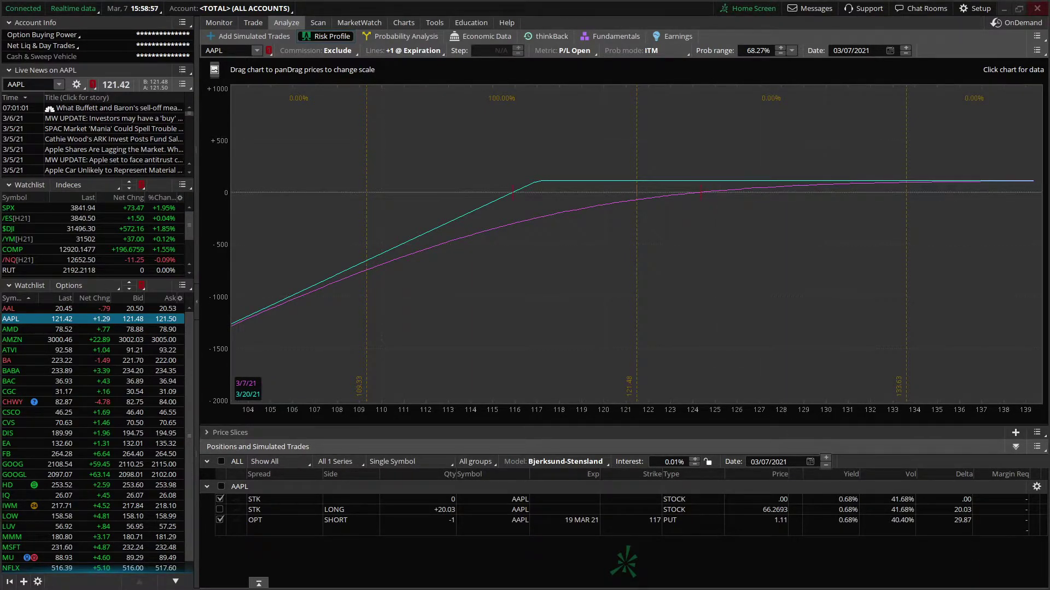
Change the risk analysis date to March 14, 2021
click(808, 463)
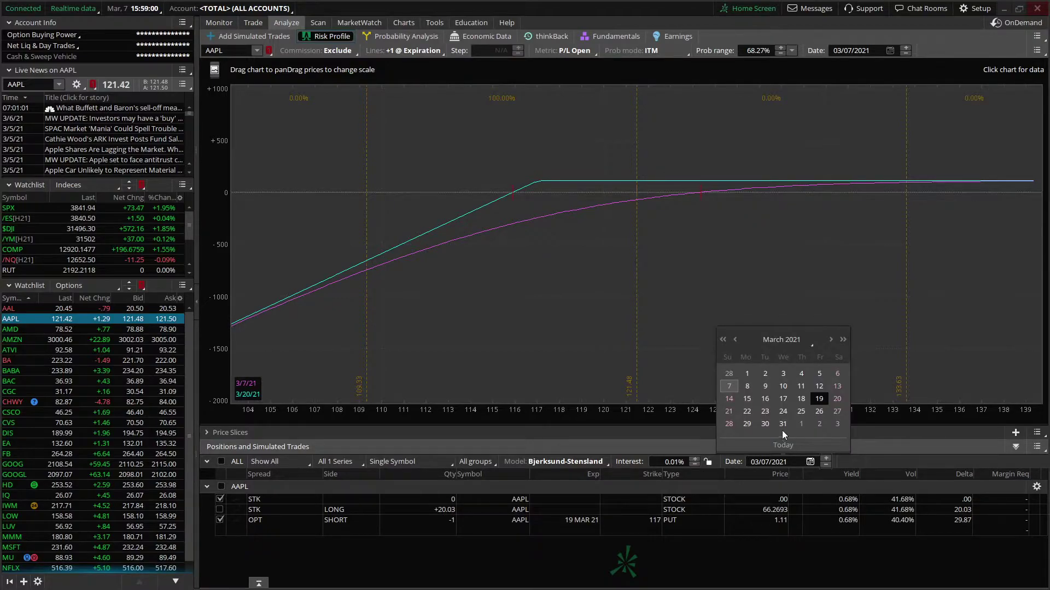
click(729, 399)
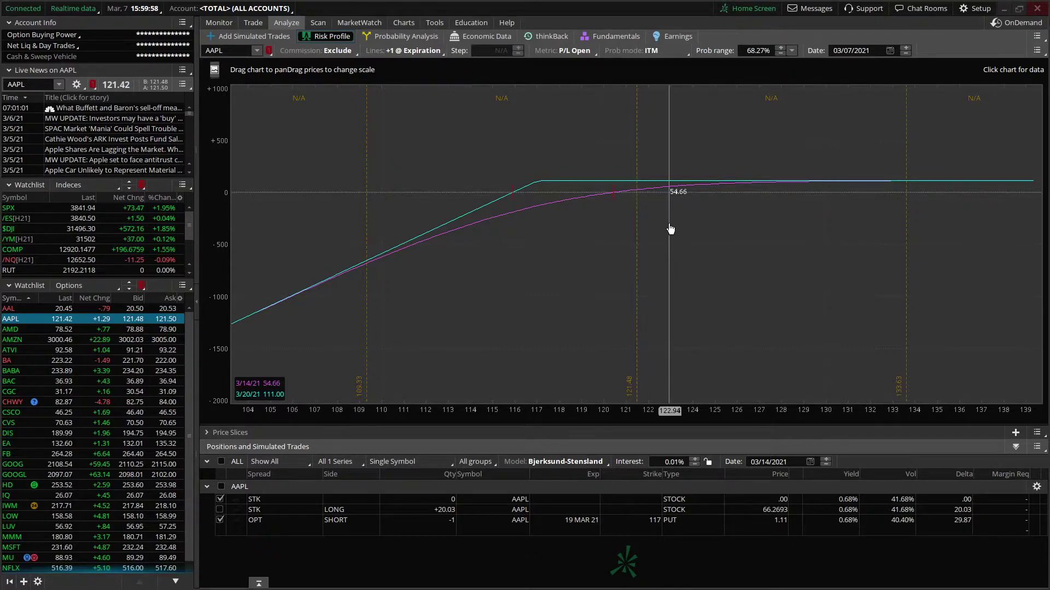
Apply a −20% volatility adjustment to the AAPL risk profile
click(1037, 488)
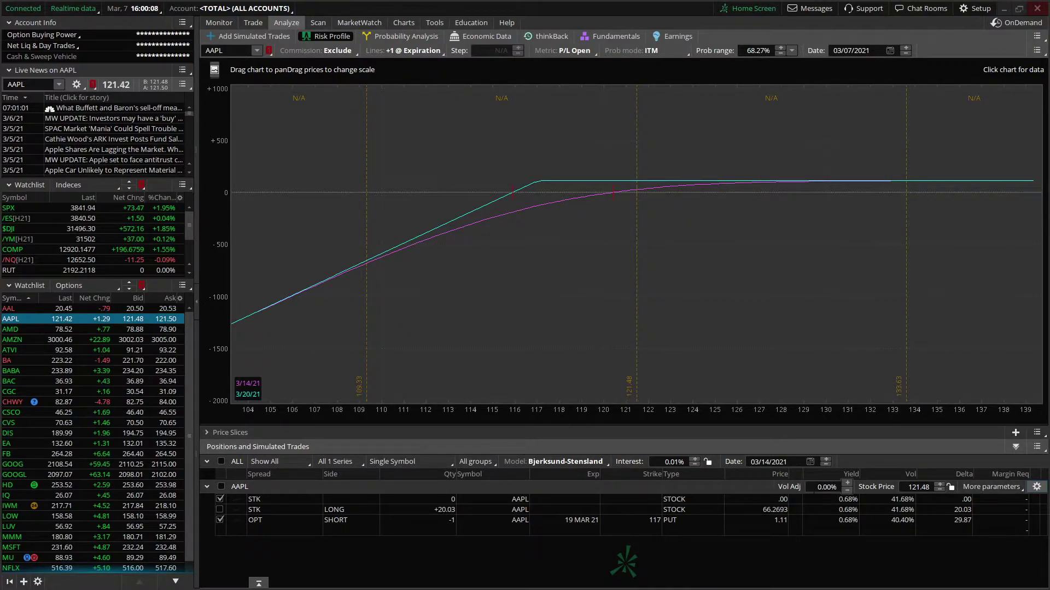
click(827, 487)
text(-20)
key(Return)
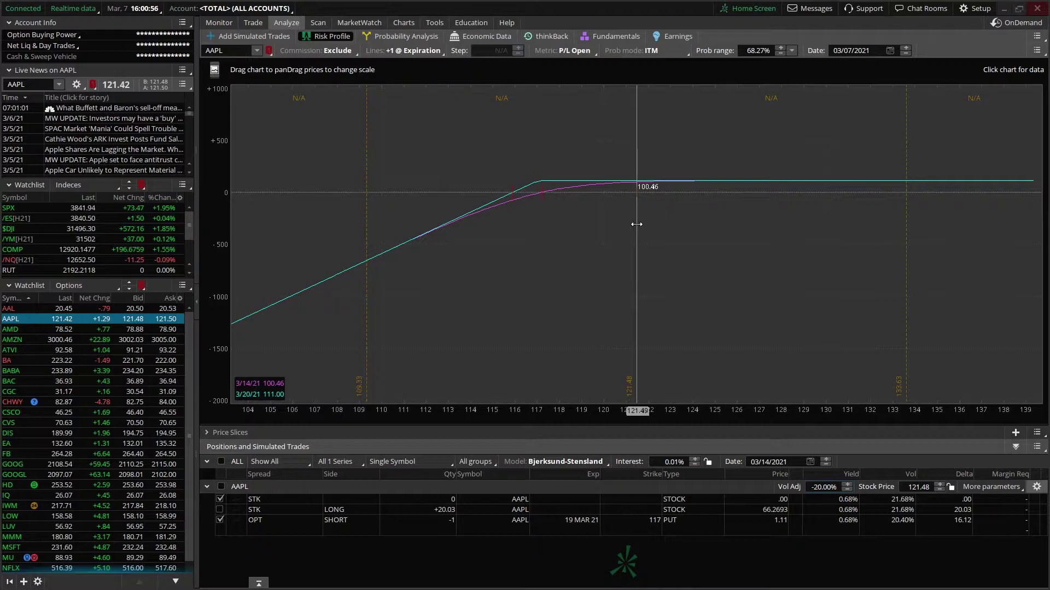
Reset the volatility adjustment to 0 and the analysis date to today, then return to Trade
double_click(835, 487)
text(-0)
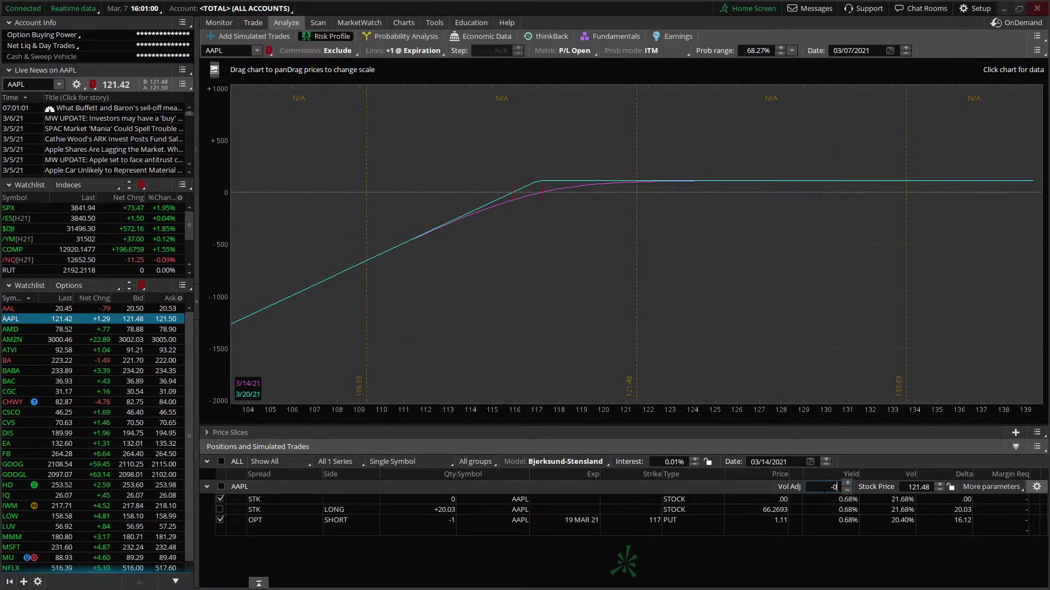
click(810, 462)
click(796, 445)
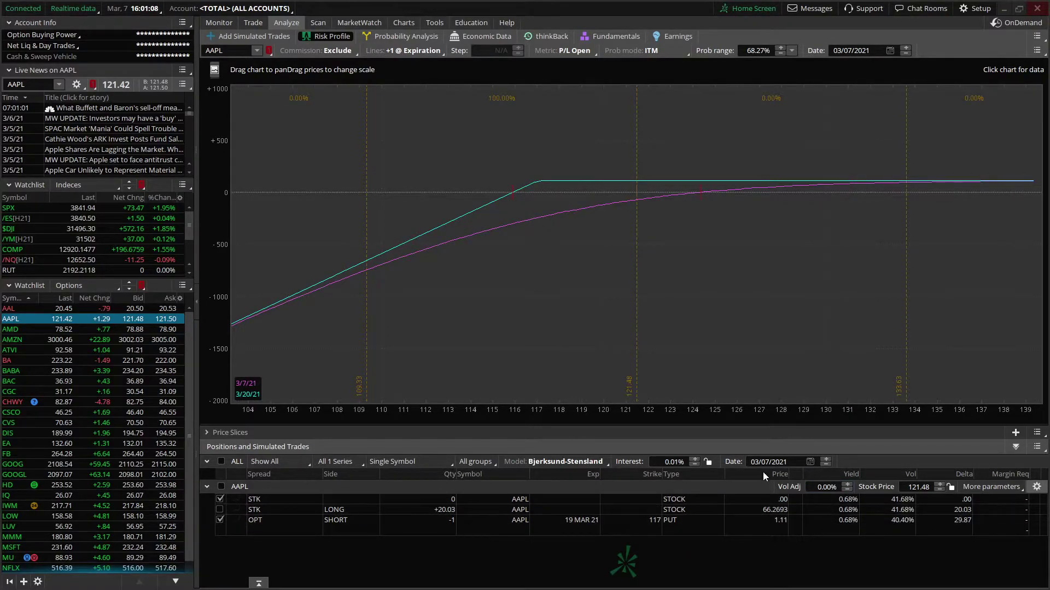
click(255, 23)
Load MSFT and draft a 19 MAR 21 235/240 call vertical order at 1.73 debit
click(233, 49)
text(MSFT)
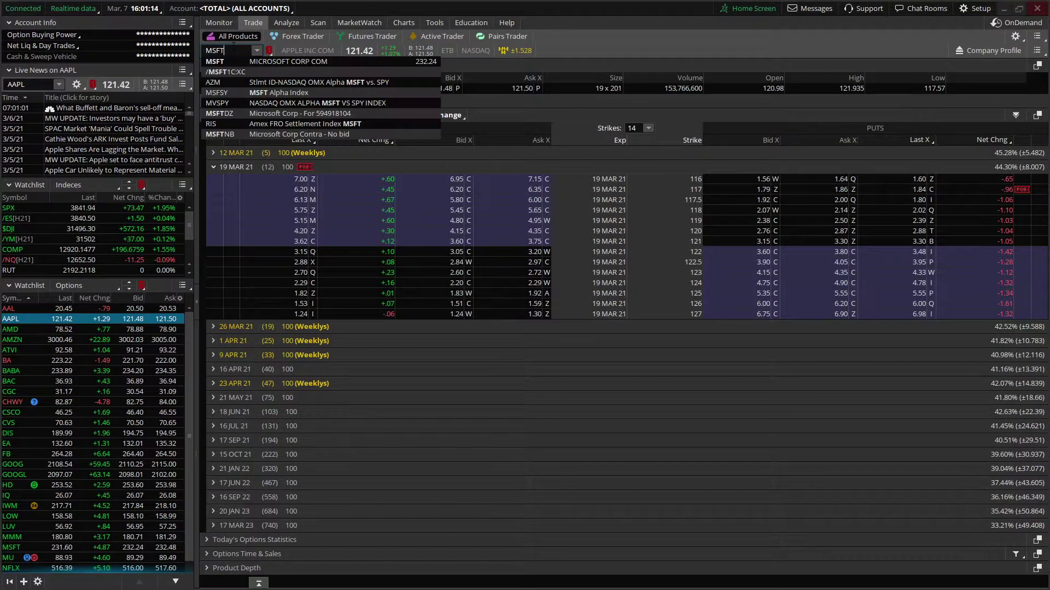
key(Return)
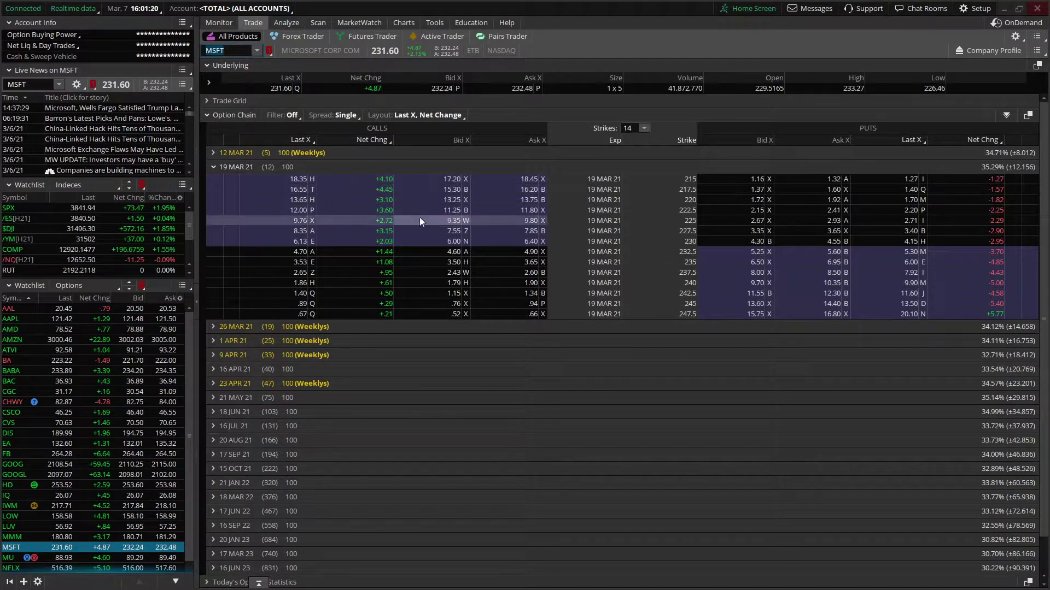
click(508, 263)
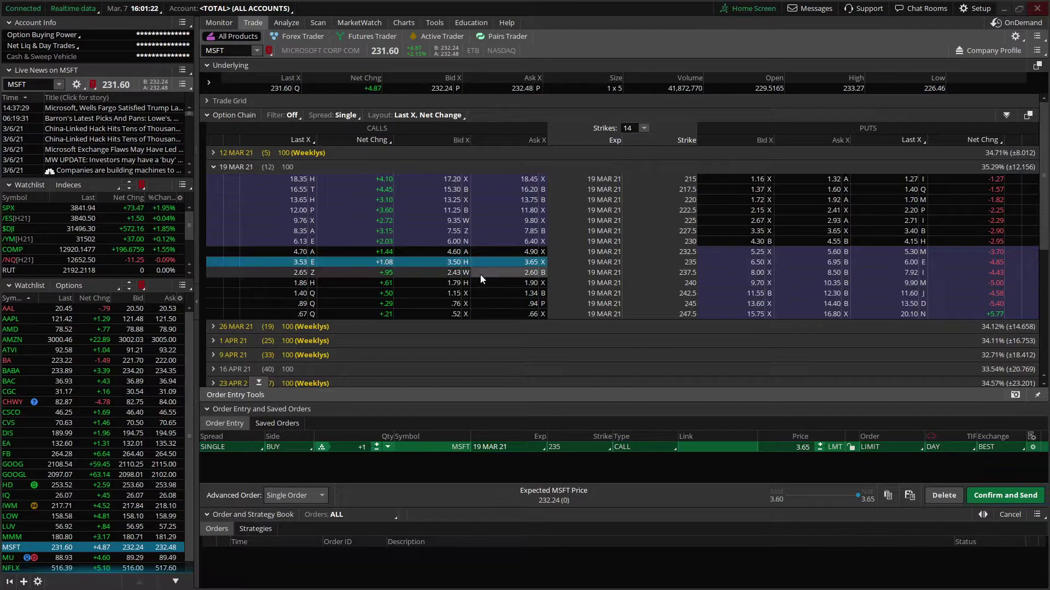
click(453, 285)
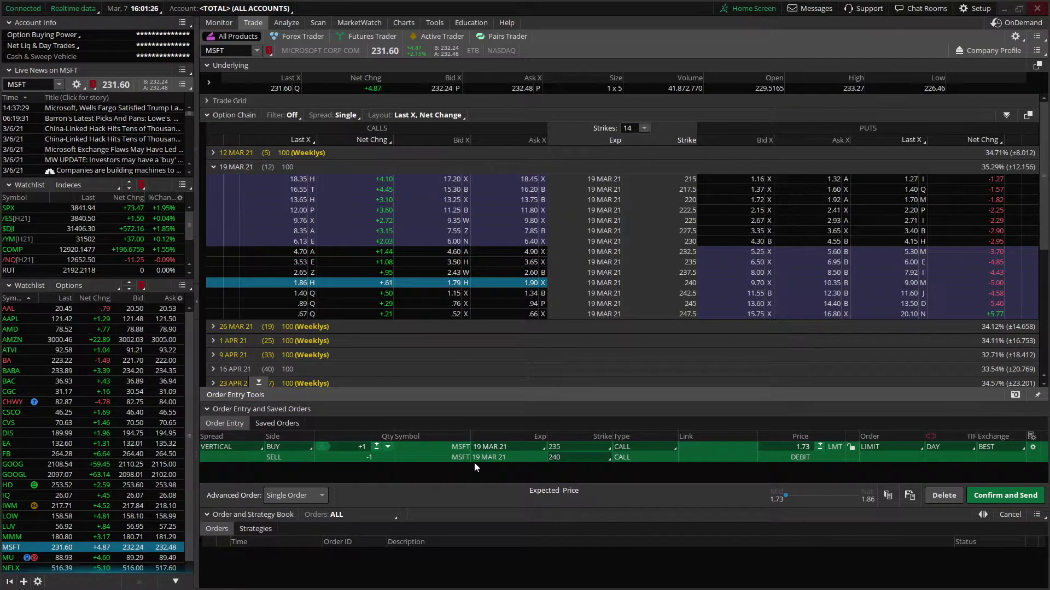
Analyze the MSFT 235/240 call vertical order in Risk Profile to see its capped P/L
right_click(445, 448)
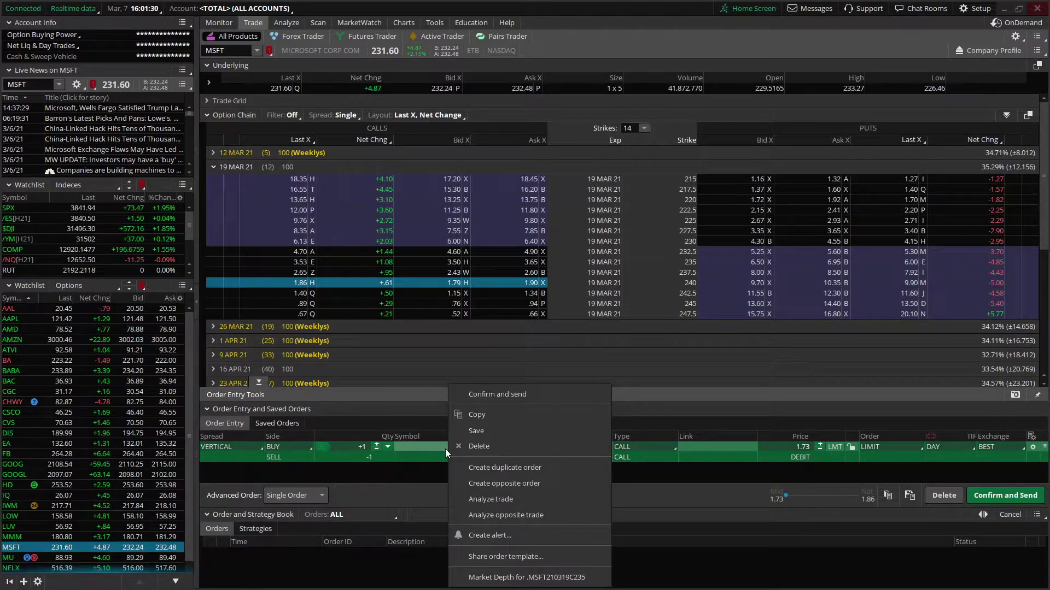
click(501, 497)
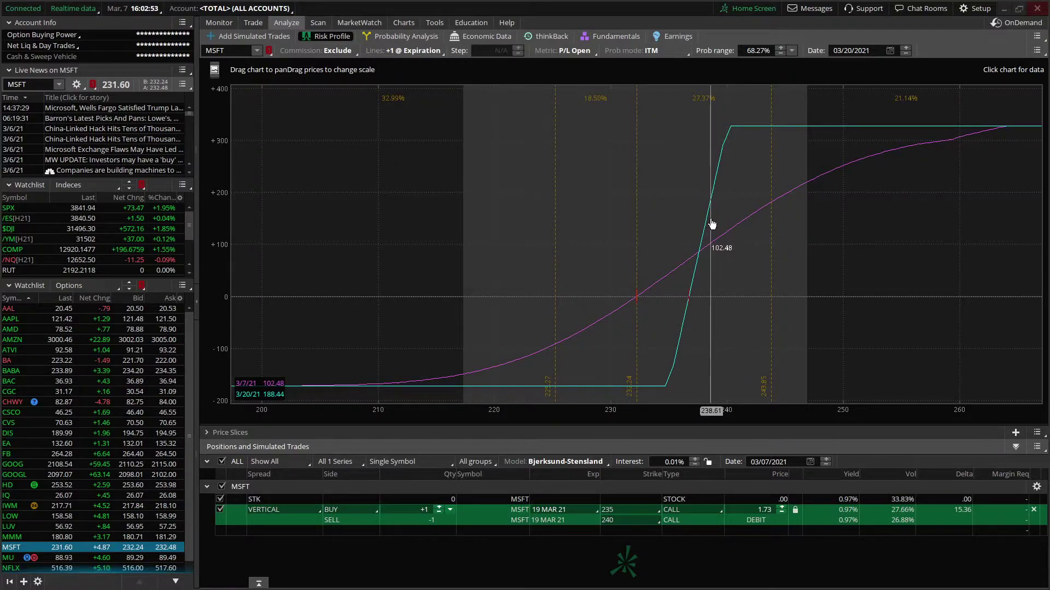
click(827, 460)
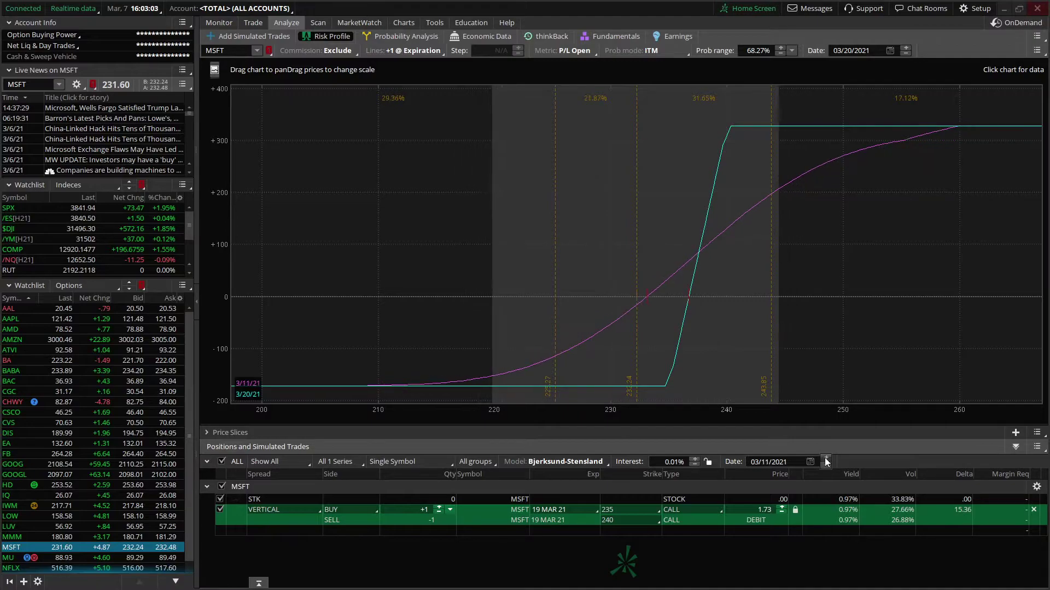
click(826, 460)
click(826, 460)
click(826, 460)
click(827, 459)
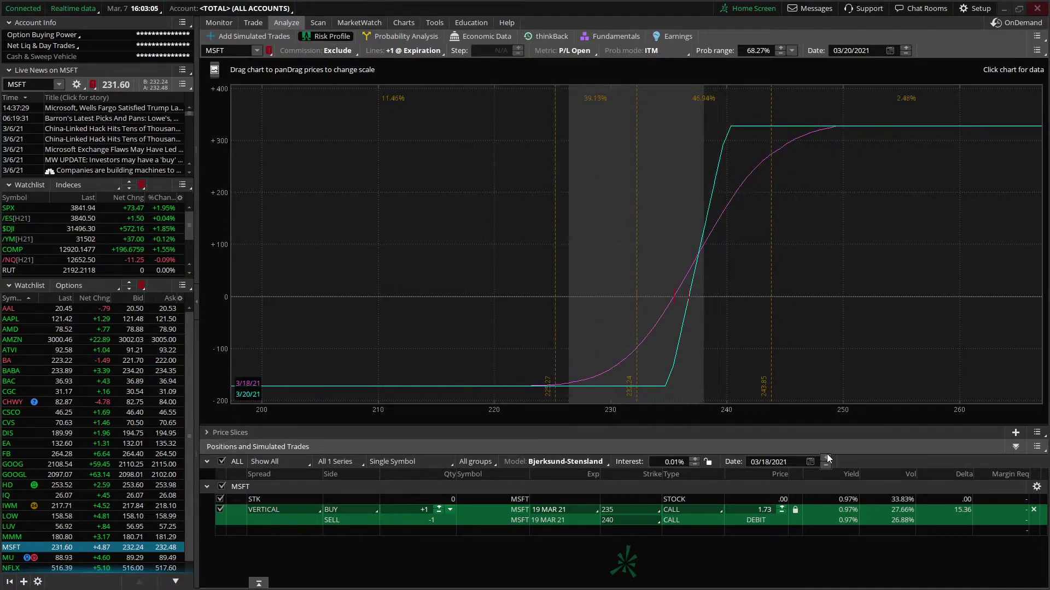
click(826, 459)
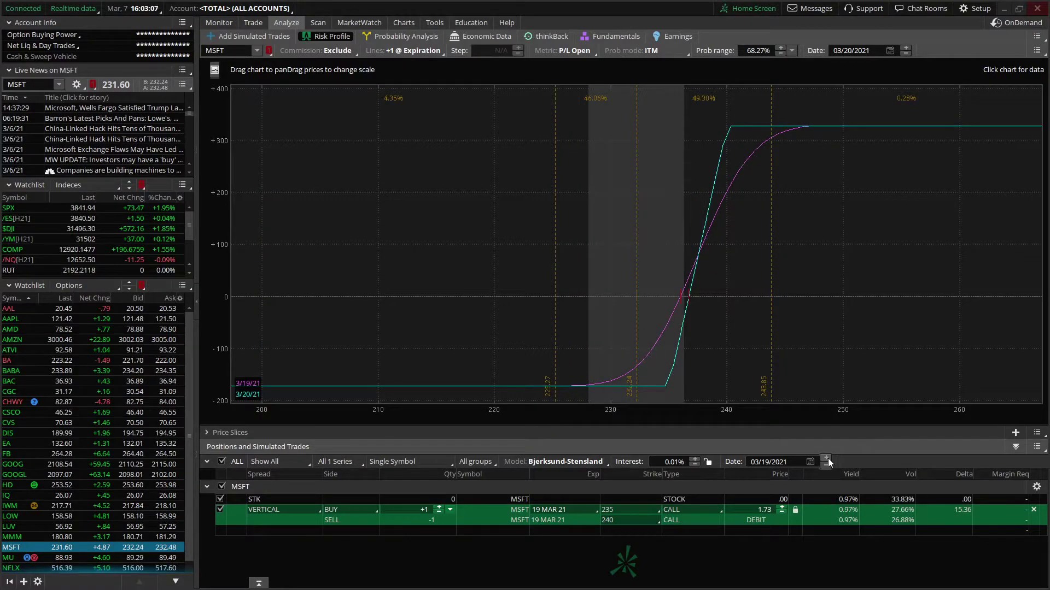
click(828, 458)
click(826, 465)
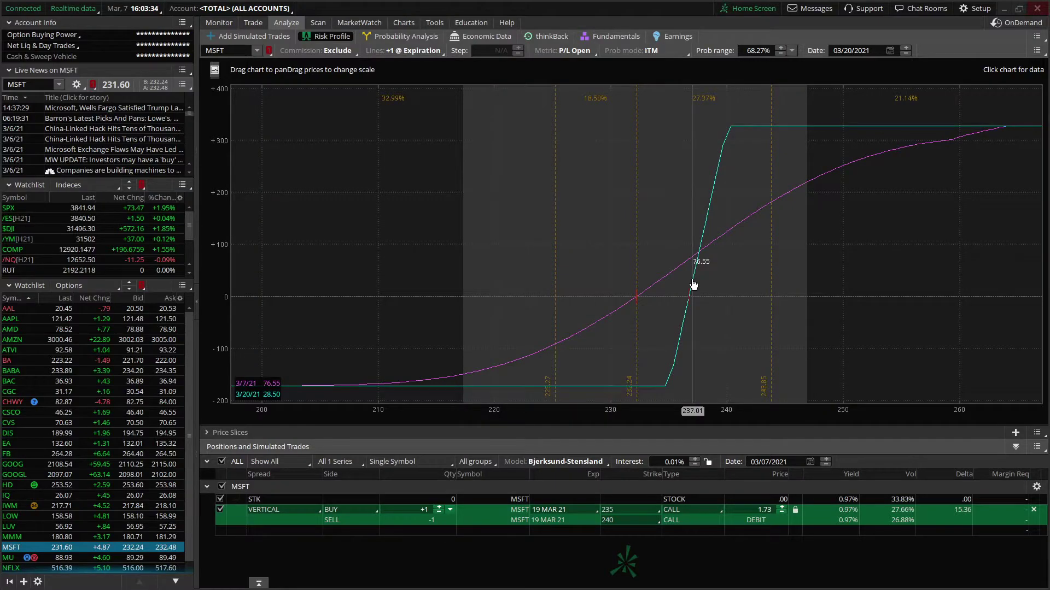
click(810, 462)
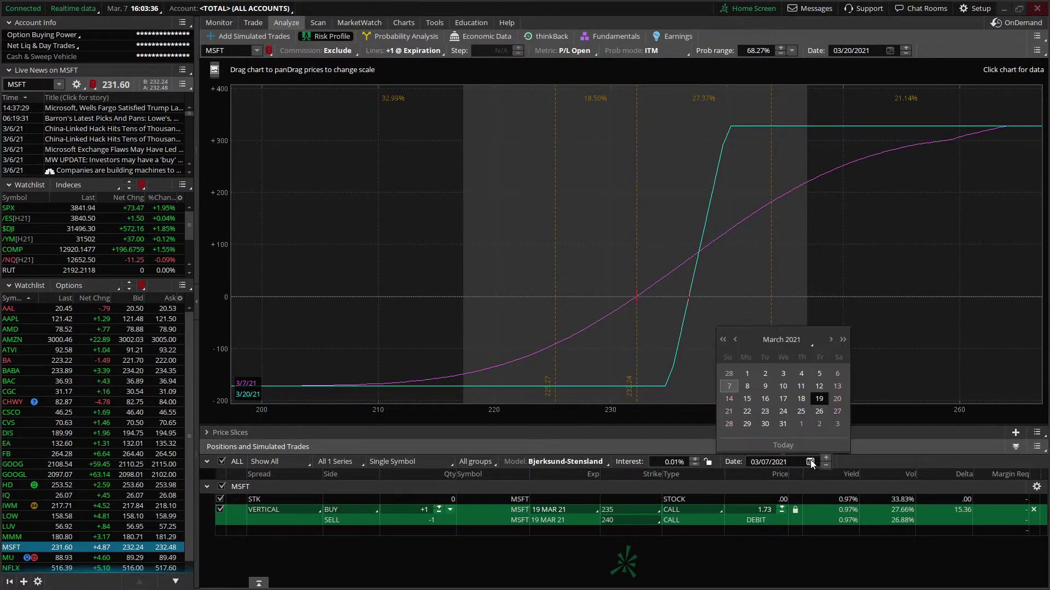
click(730, 399)
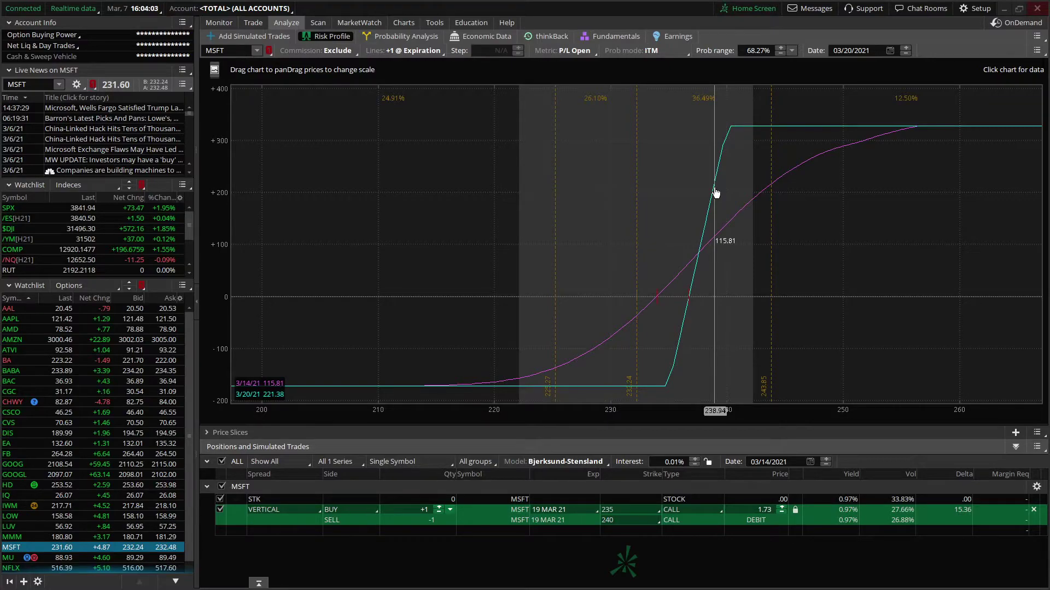
mouse_move(851, 488)
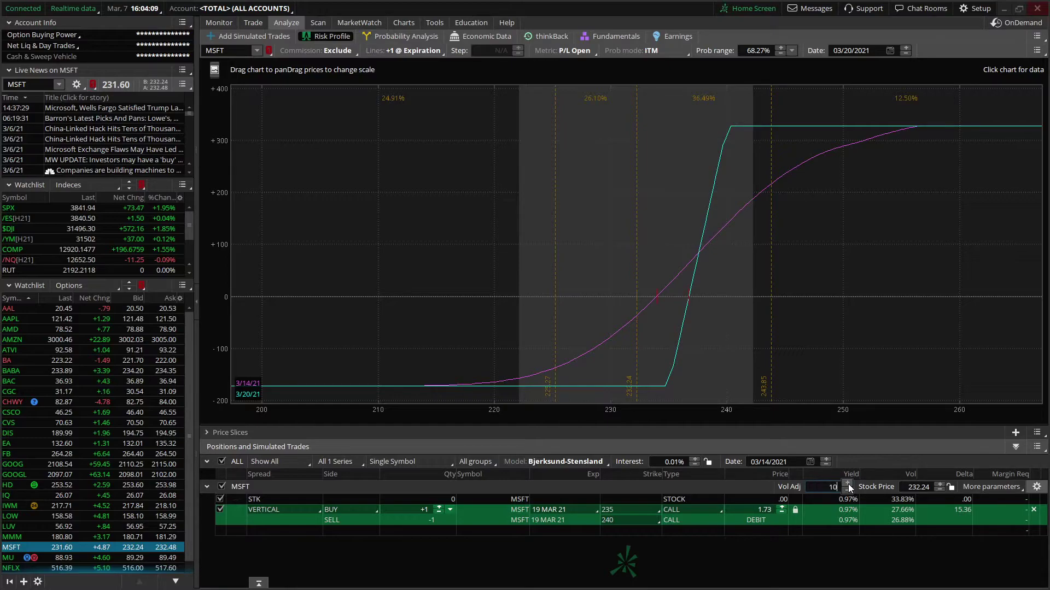
Commit the +10% Vol Adj on the MSFT call vertical row
key(Return)
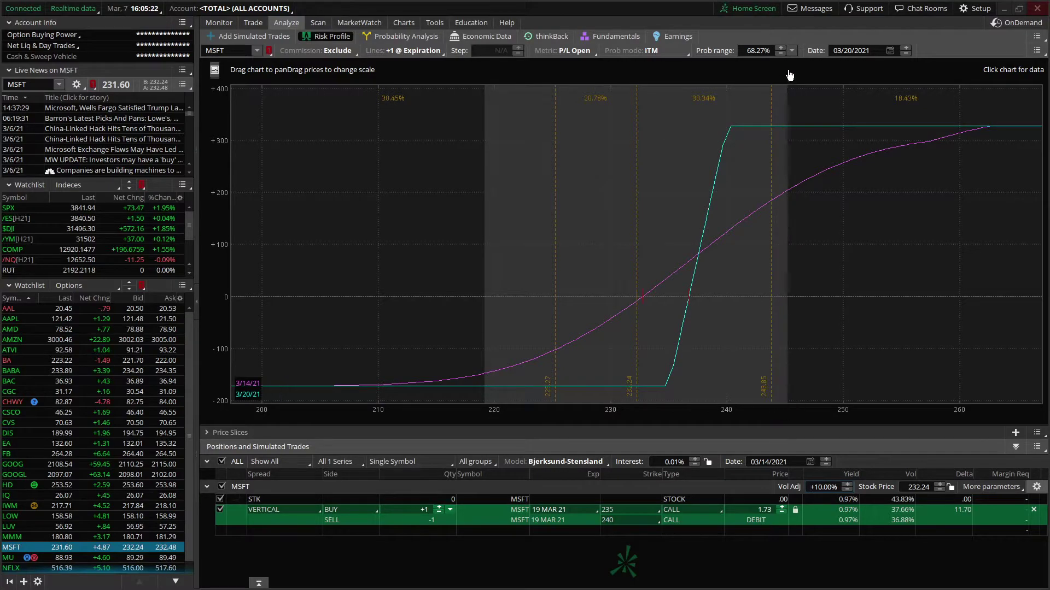
Set the probability range to ±2σ (95.45%)
click(791, 50)
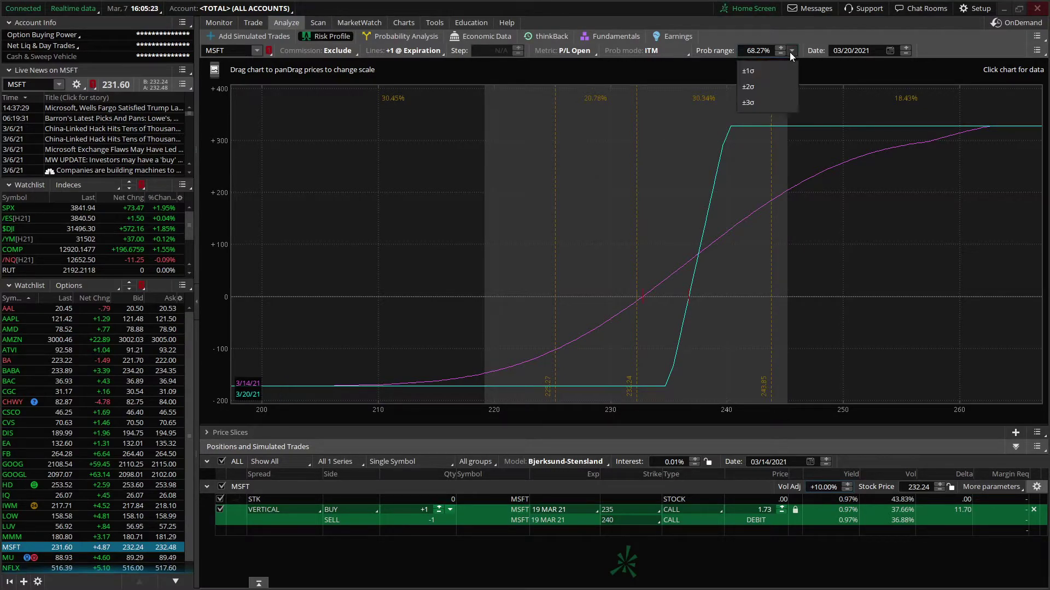
click(767, 87)
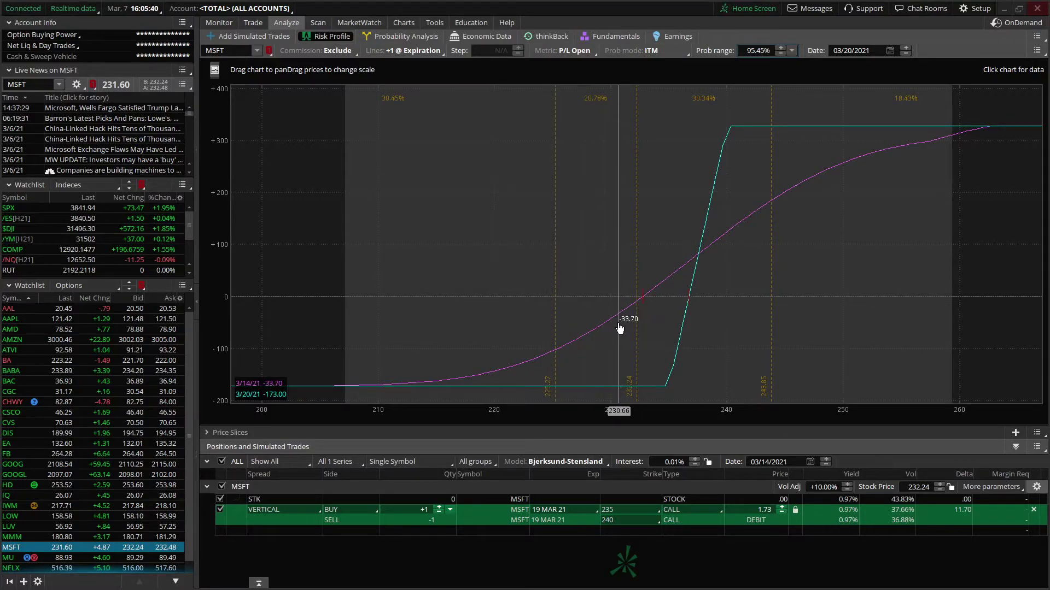
Expand Price Slices to show spread P/L at 243.85, 232.24 and 225.27
click(207, 433)
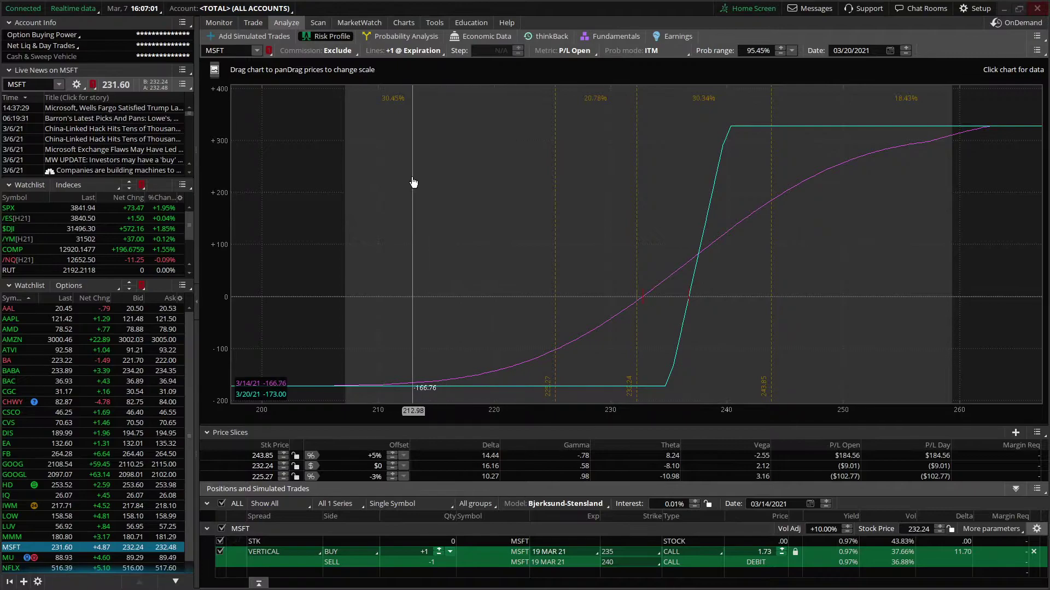
Analyze a short MSFT 19 MAR 21 235/245 call vertical at 2.72 credit as a simulated trade
click(252, 24)
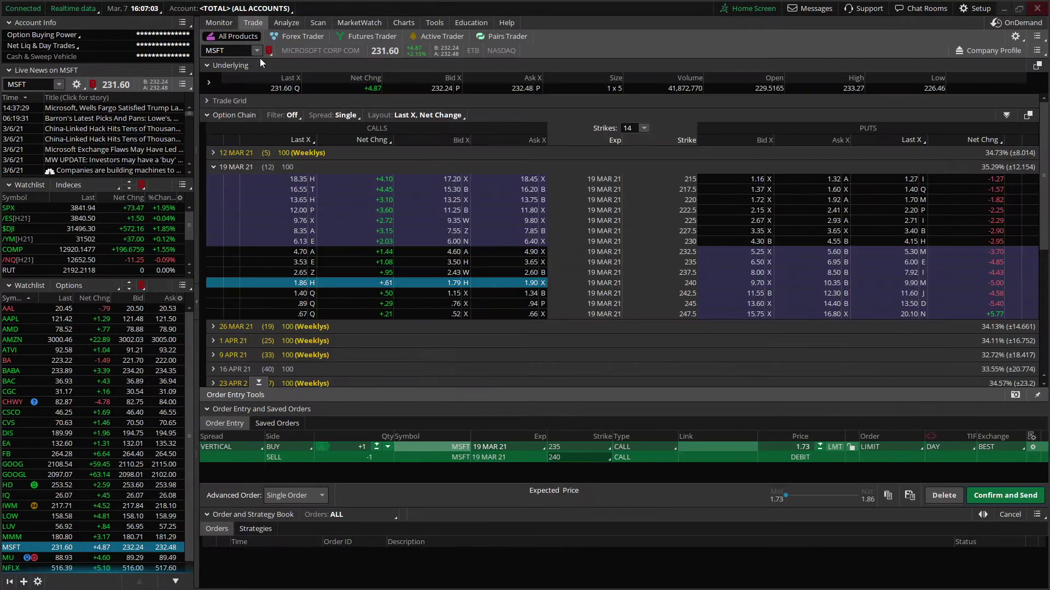
scroll(454, 180, down, 1)
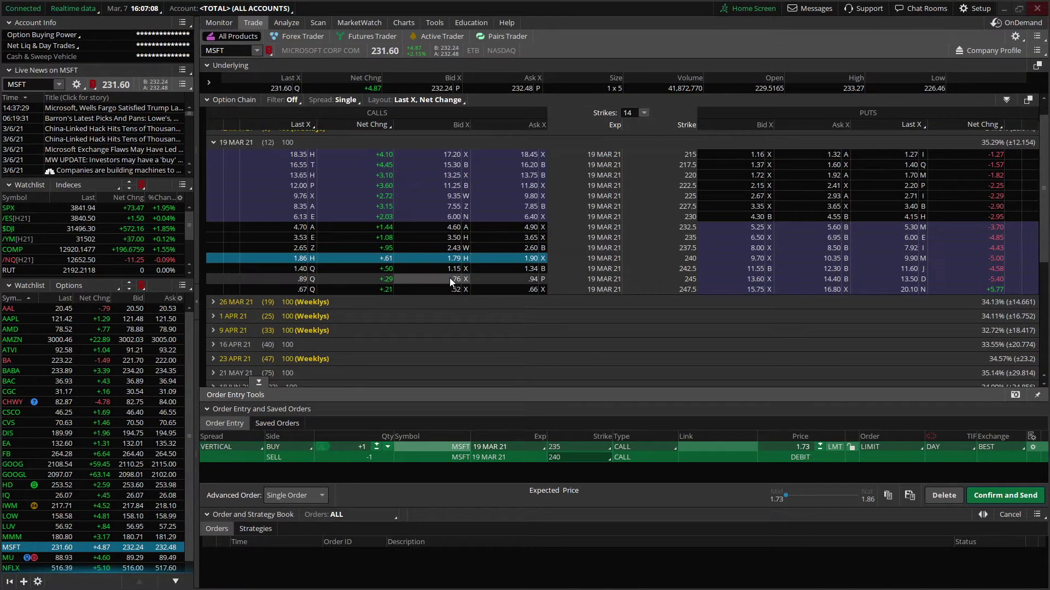
click(449, 238)
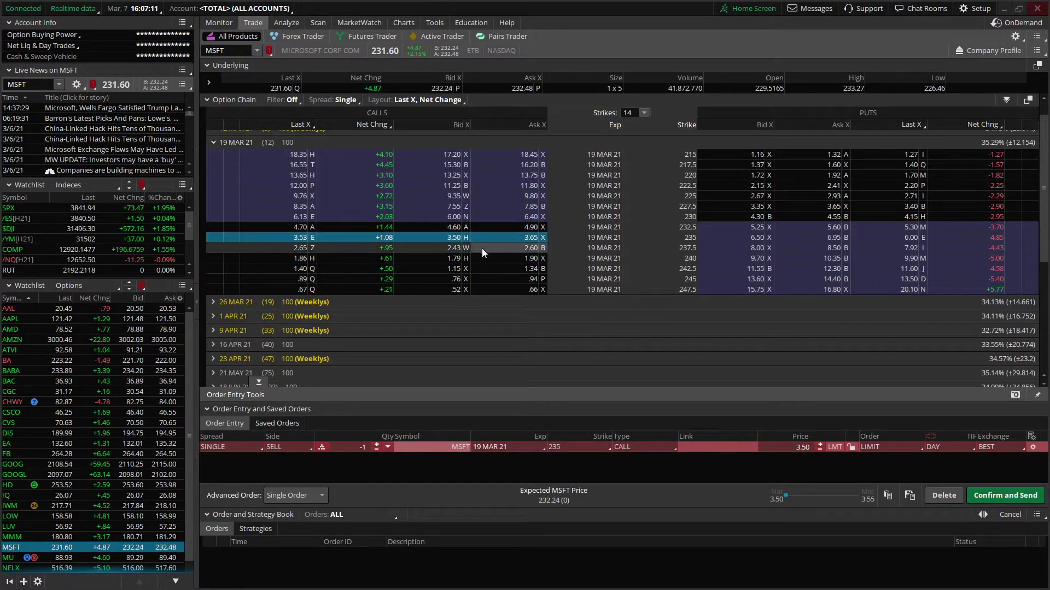
ctrl+click(520, 277)
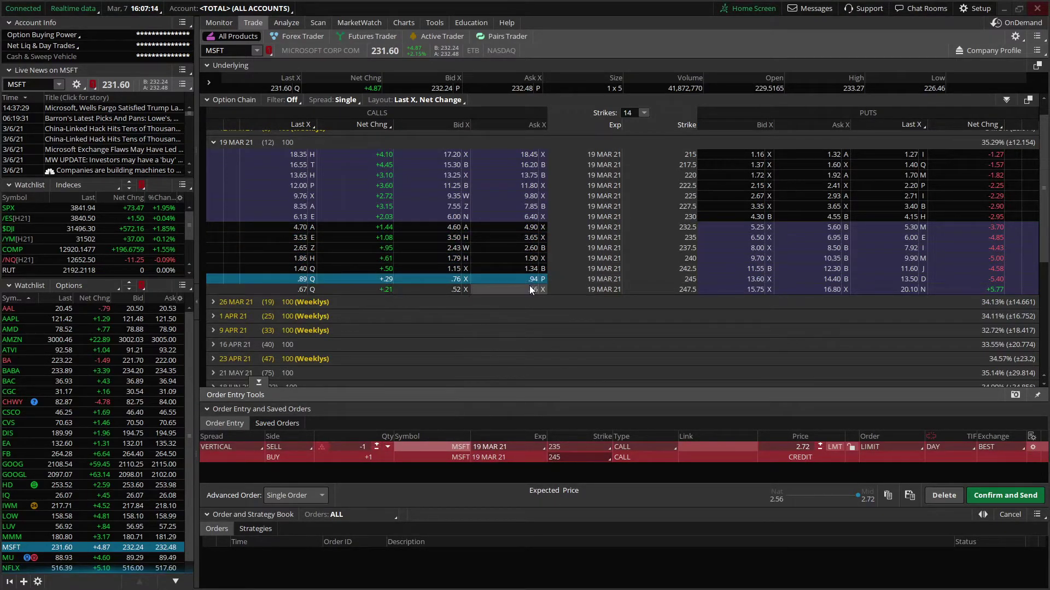
right_click(522, 452)
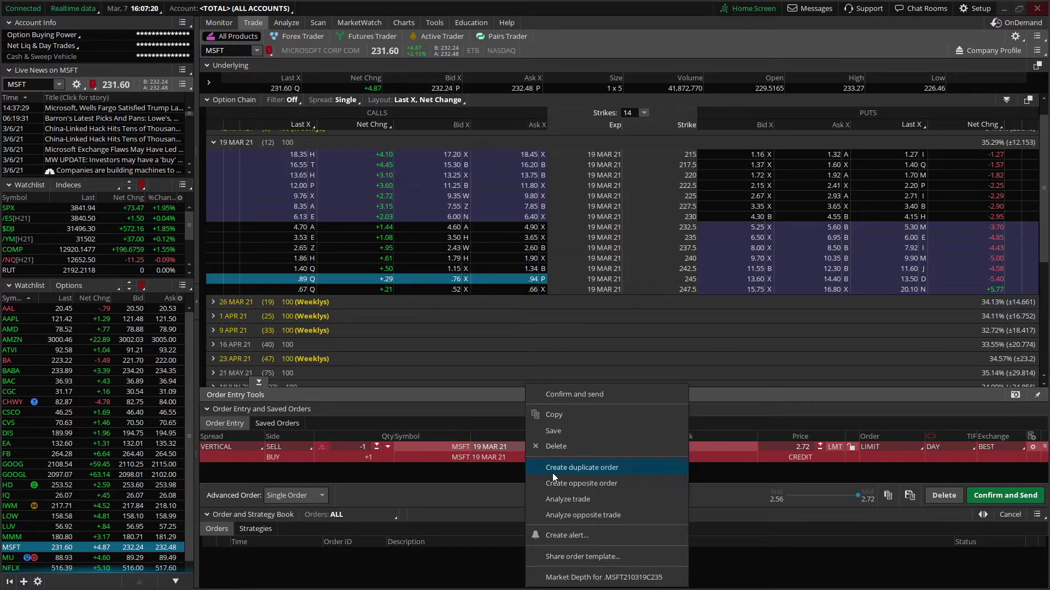
click(569, 499)
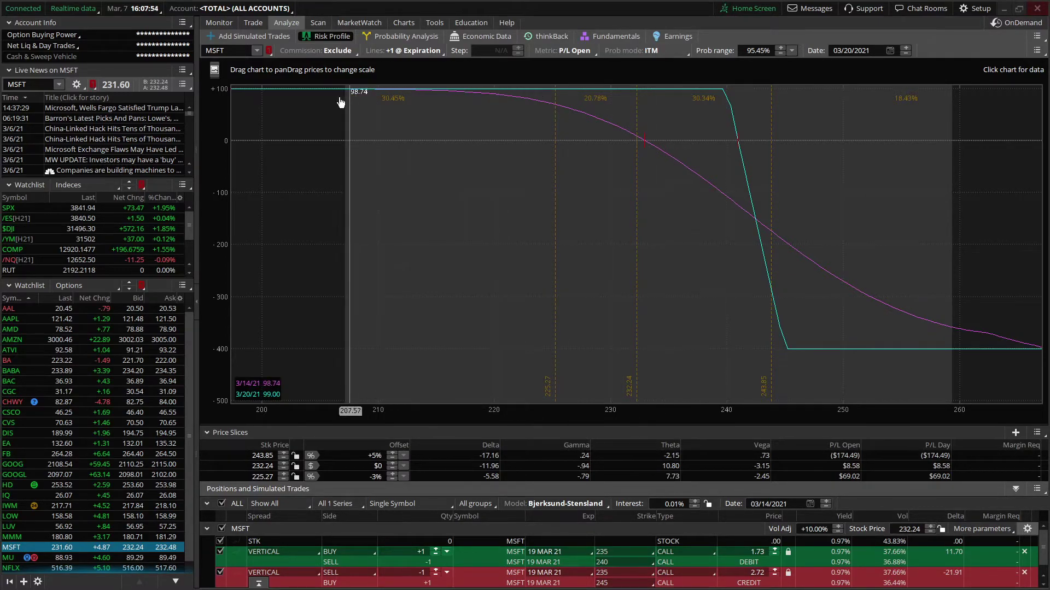
Load the NFLX option chain and discard the leftover MSFT order
click(252, 23)
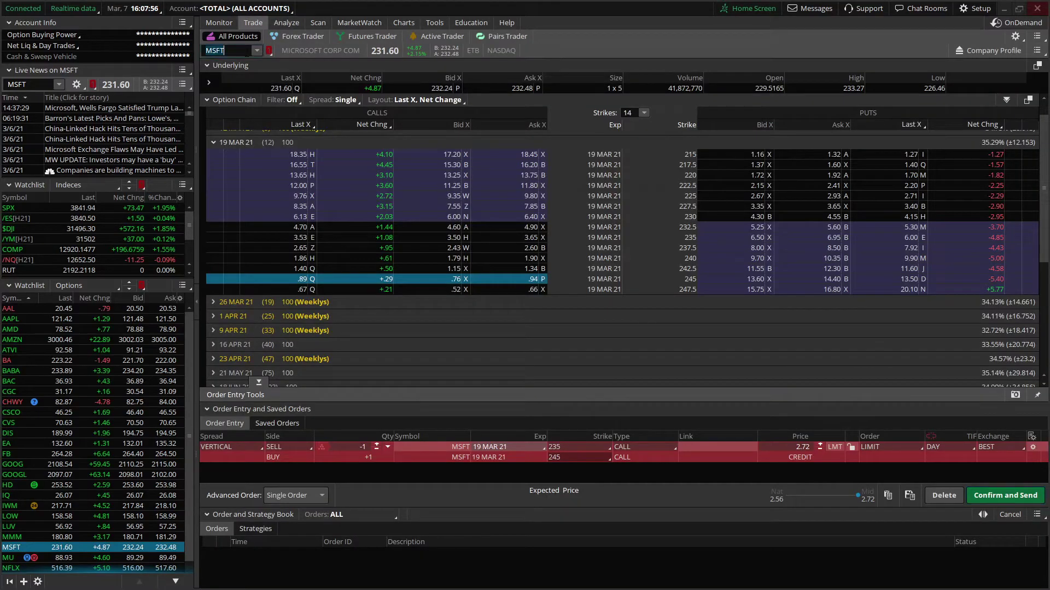
click(226, 50)
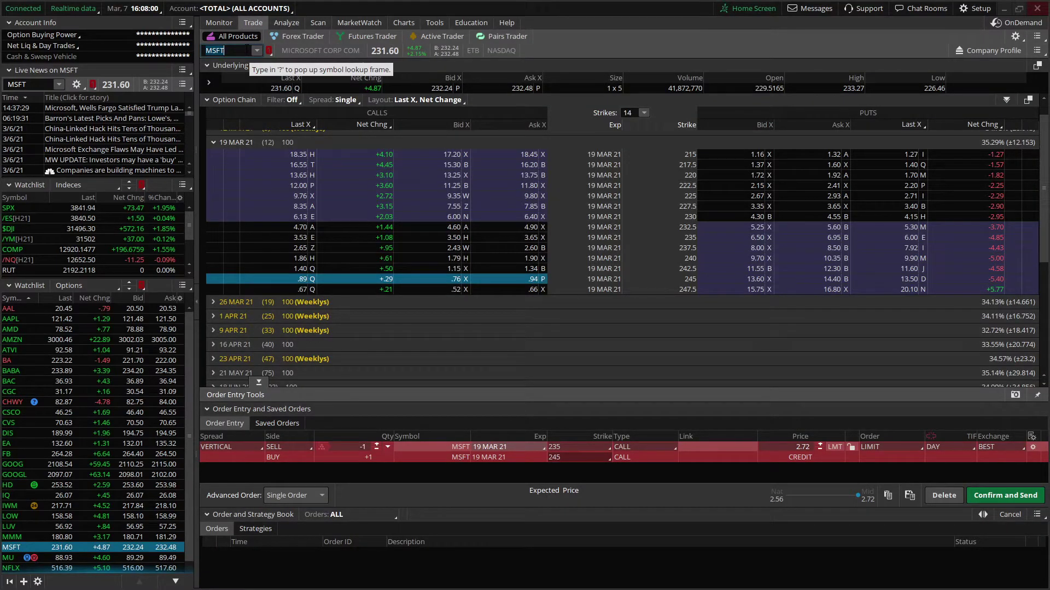
key(BackSpace)
key(BackSpace)
key(BackSpace)
key(BackSpace)
text(NFLX)
key(Return)
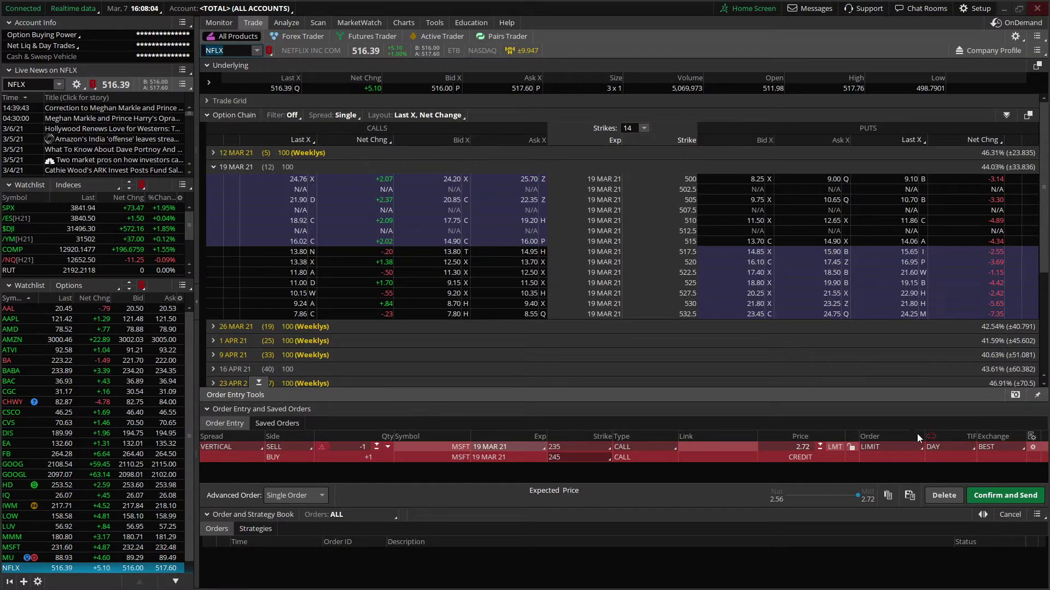
click(936, 493)
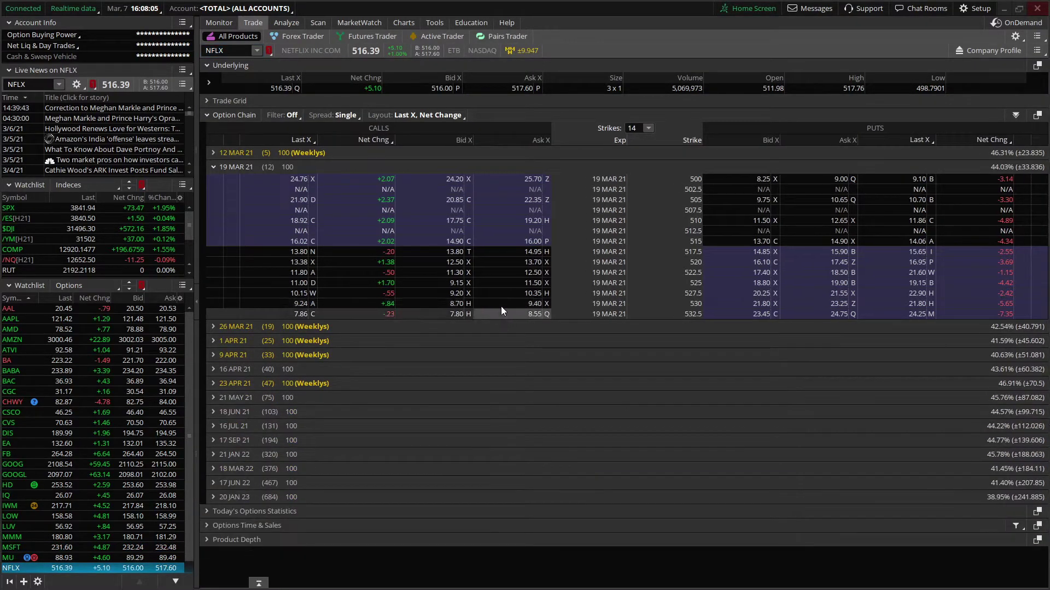
Build the 520/525 call, 510/505 put iron condor order at 4.65 credit
click(438, 264)
ctrl+click(526, 284)
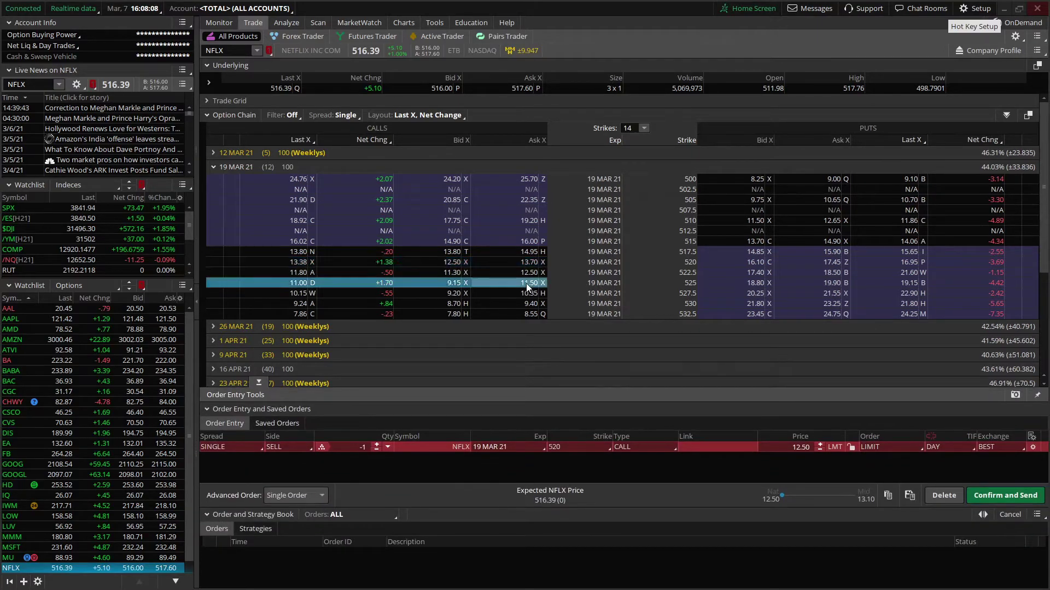
ctrl+click(741, 221)
ctrl+click(823, 198)
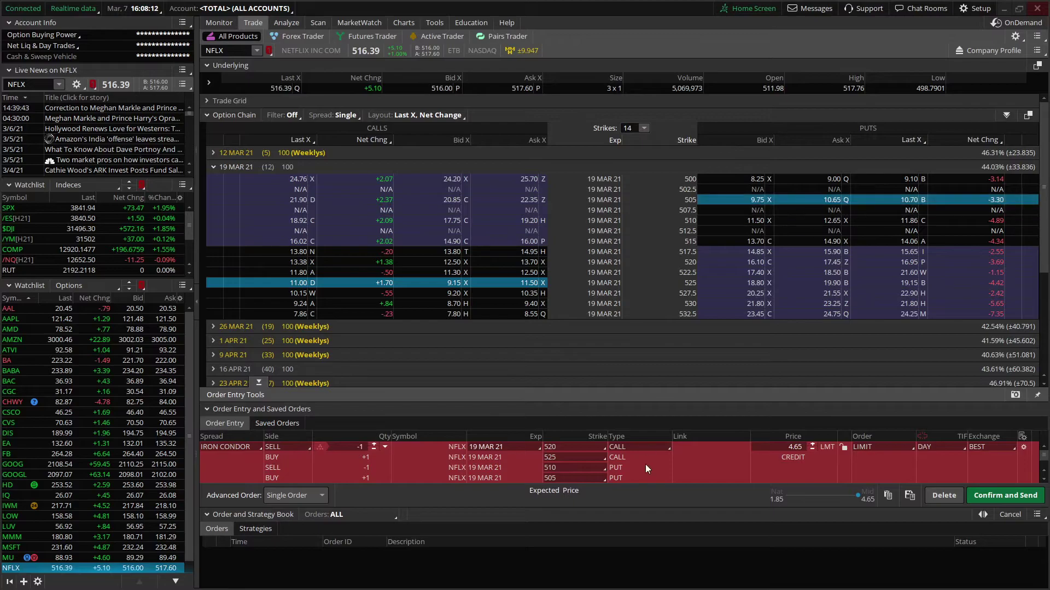
Analyze the NFLX iron condor order in the Risk Profile to chart its P/L
right_click(523, 447)
click(585, 502)
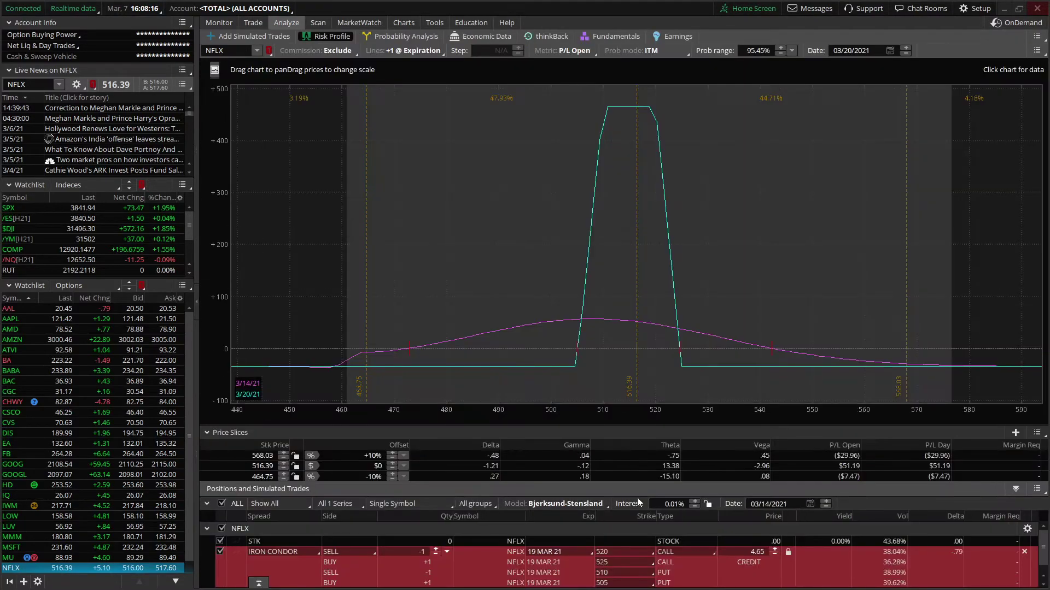